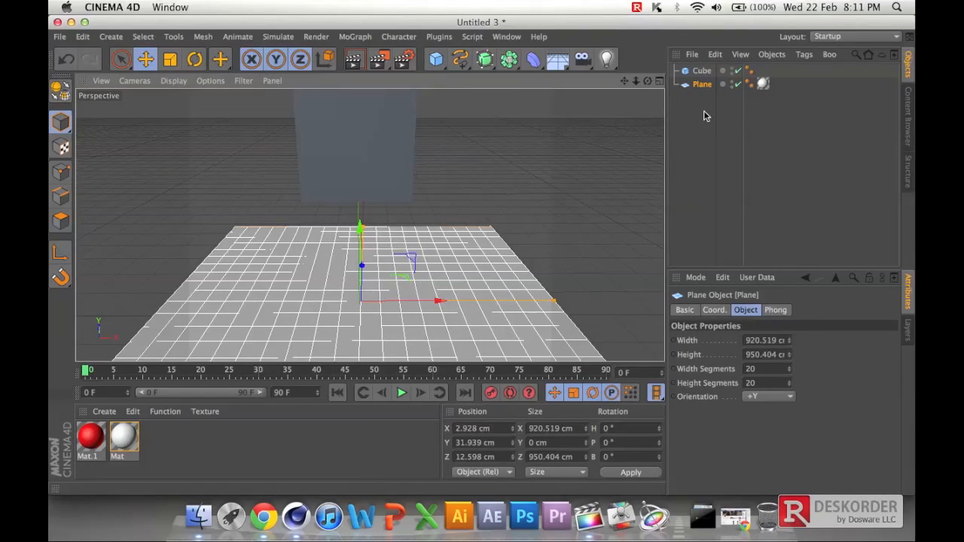
left_click(699, 71)
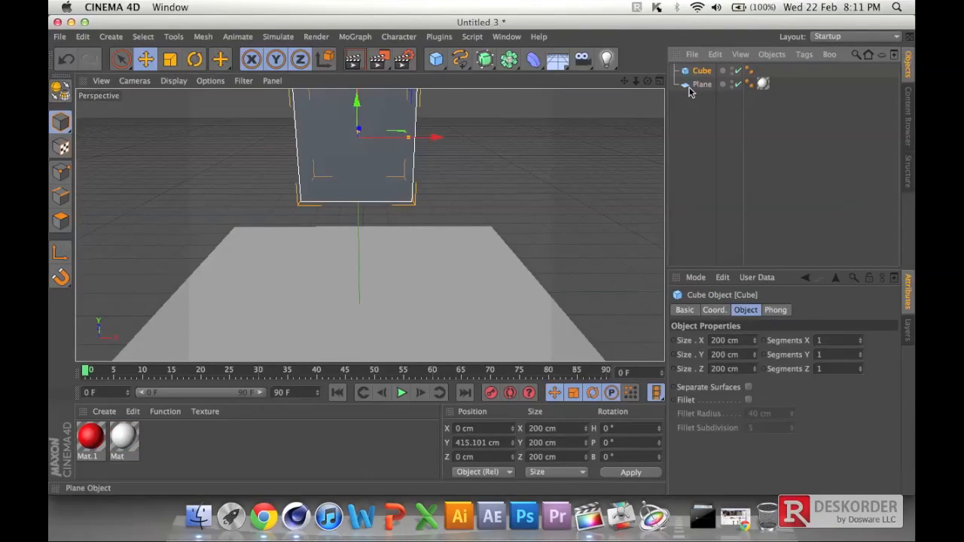
left_click(269, 337)
left_click(406, 110)
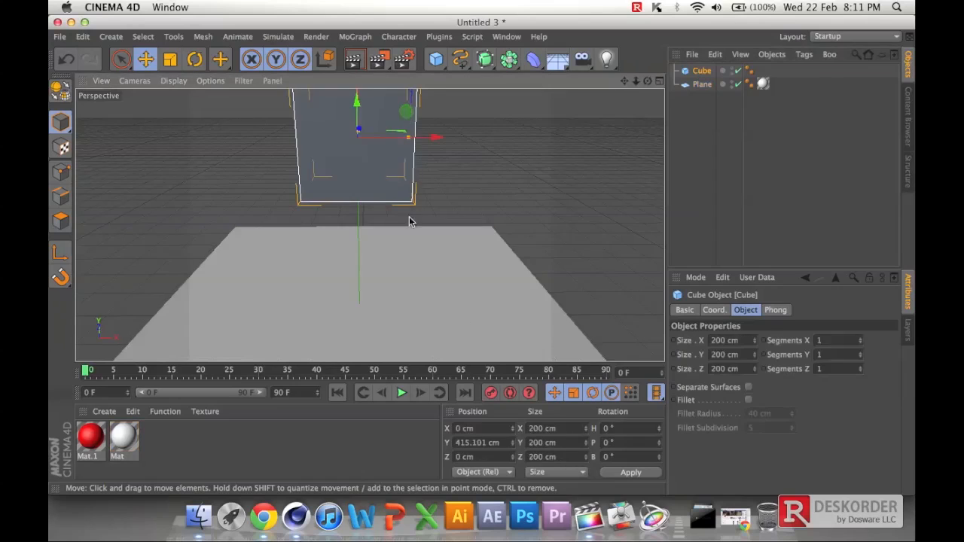
left_click(715, 164)
left_click(331, 190)
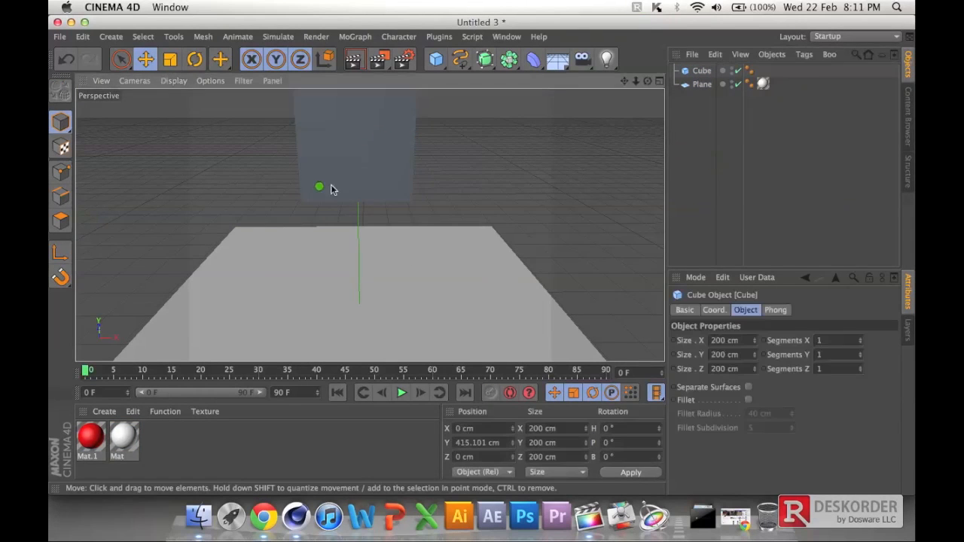
left_click_drag(626, 81, 625, 156)
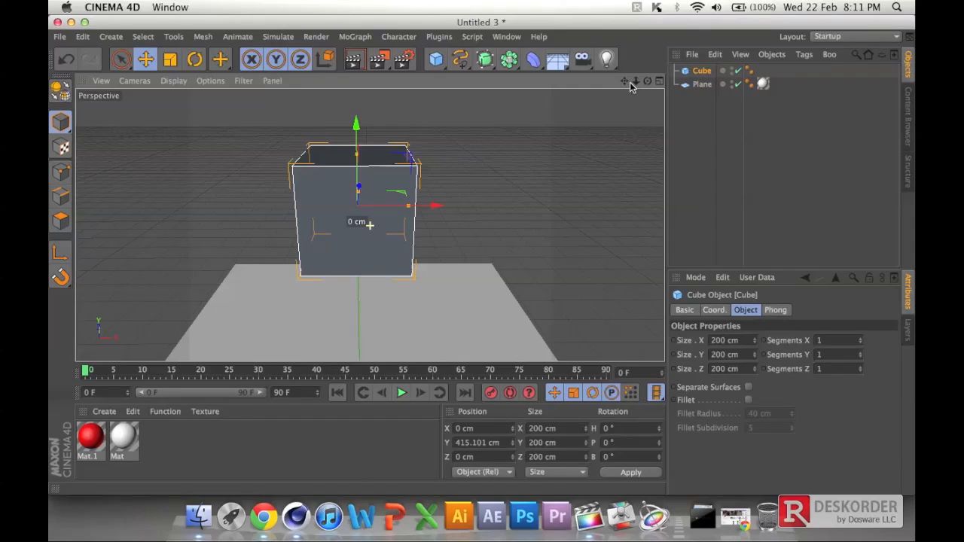
left_click(247, 339)
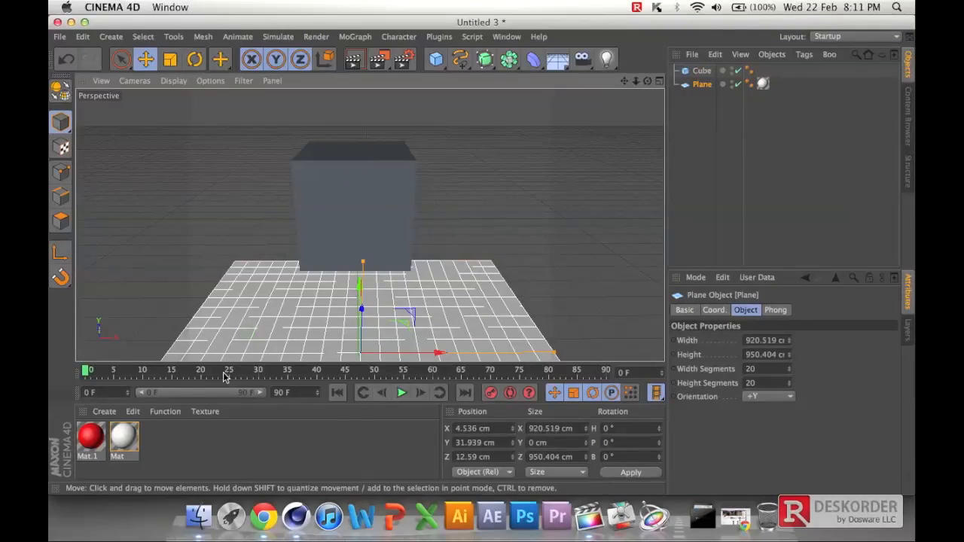
left_click(205, 435)
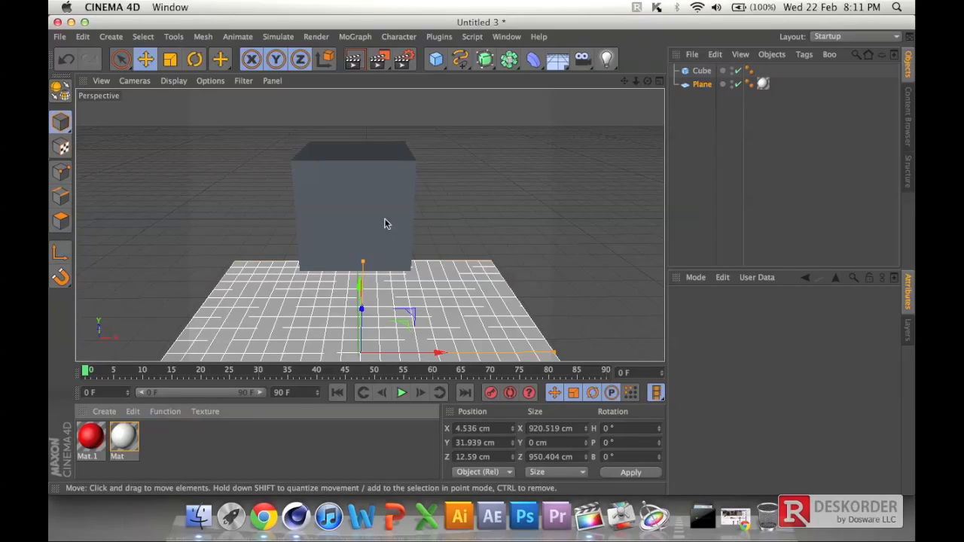
left_click(706, 121)
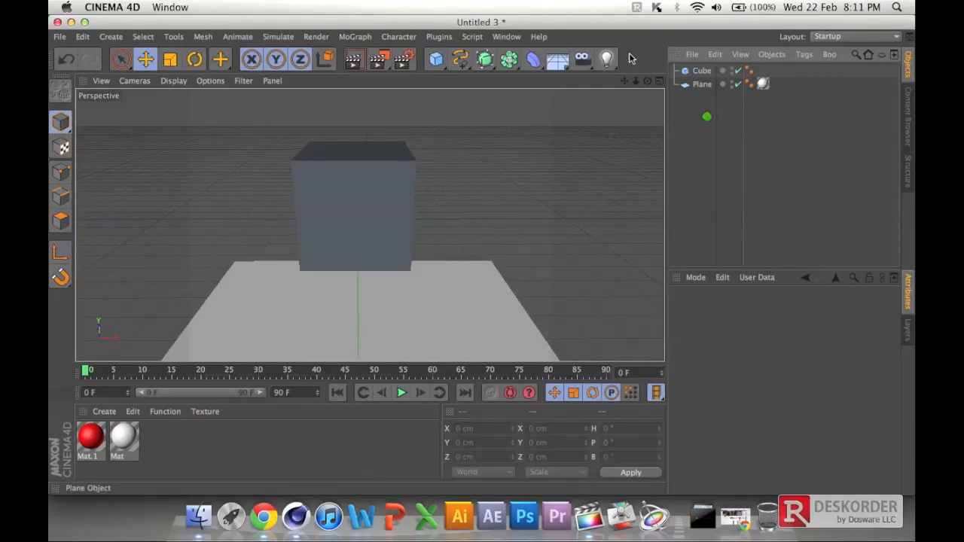
Add a Connect object and a MoGraph Cloner, nesting the cube inside the Cloner and the Cloner inside the Connect object.
left_click(510, 59)
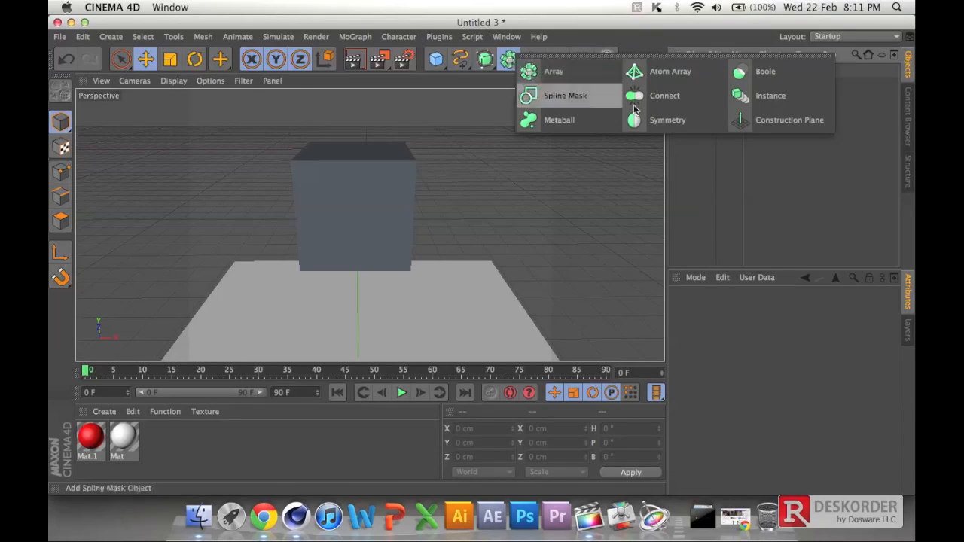
left_click(674, 105)
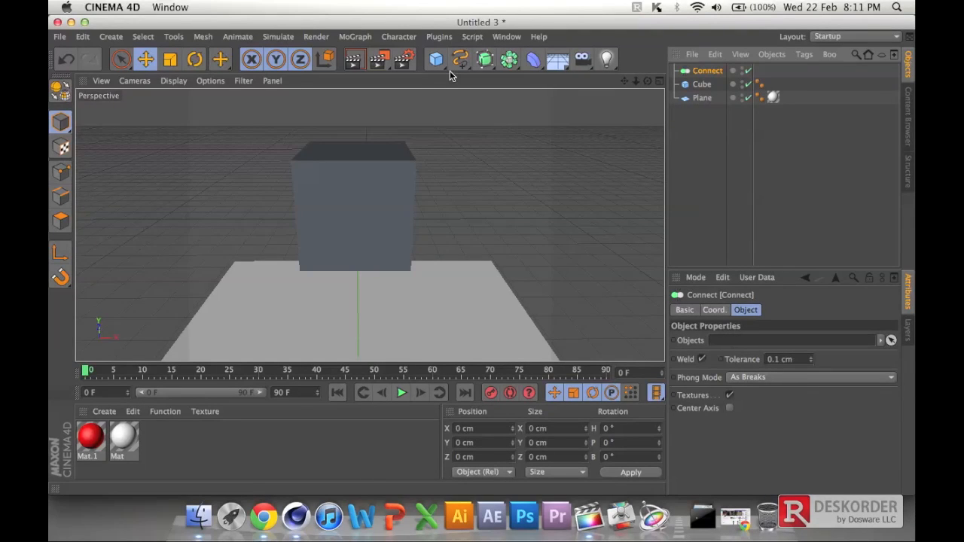
left_click(363, 39)
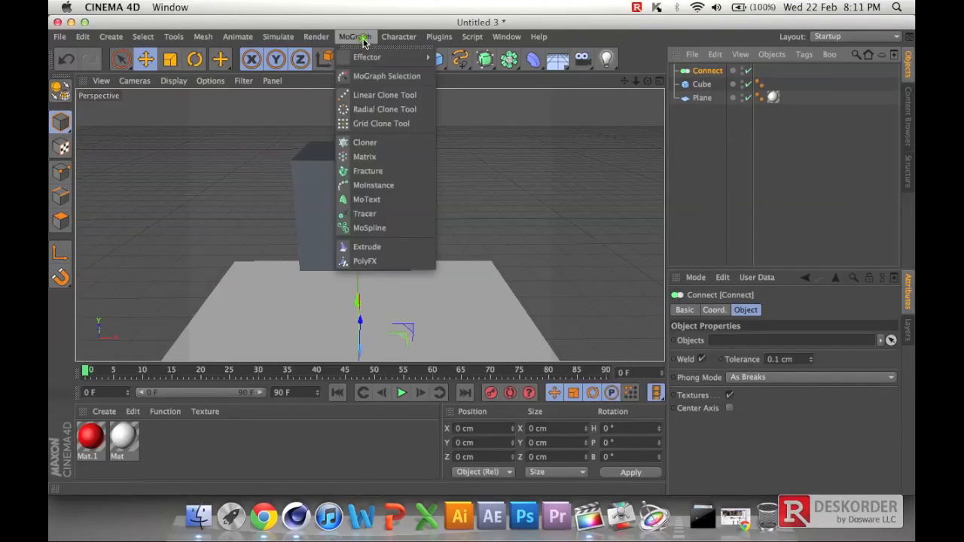
left_click(369, 143)
mouse_move(701, 72)
left_mouse_down()
mouse_move(717, 84)
mouse_move(701, 86)
mouse_move(720, 98)
mouse_move(714, 85)
left_mouse_up()
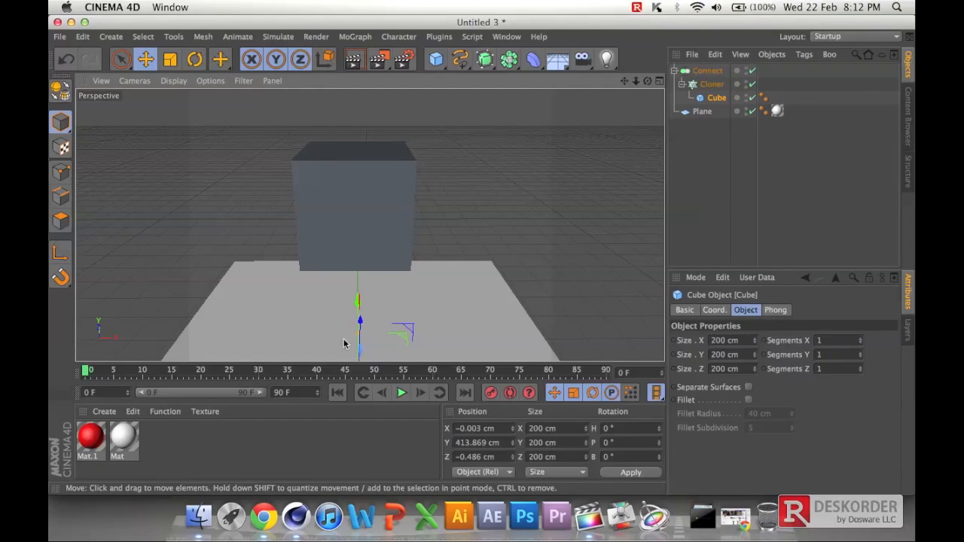
Scale the cube down uniformly to about 31 cm per side.
left_click(165, 59)
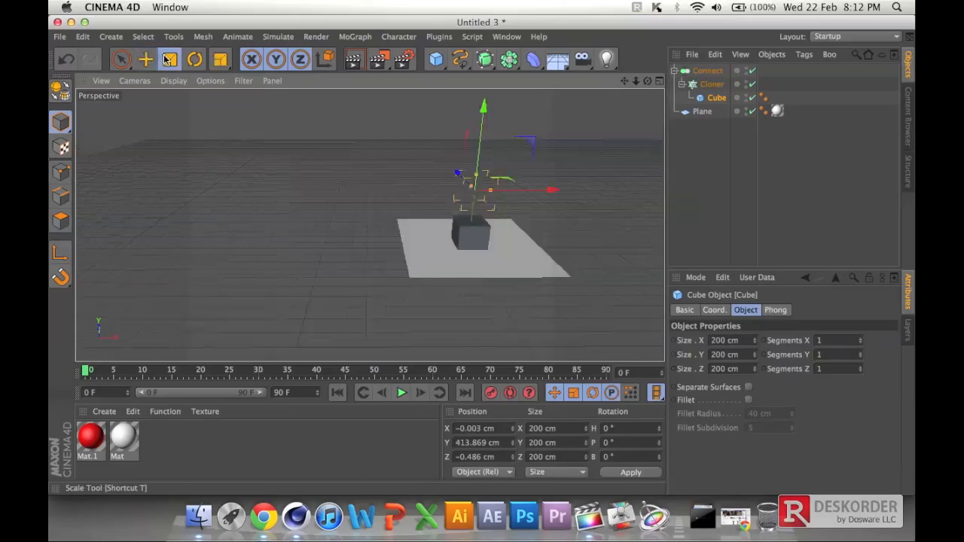
left_click(167, 60)
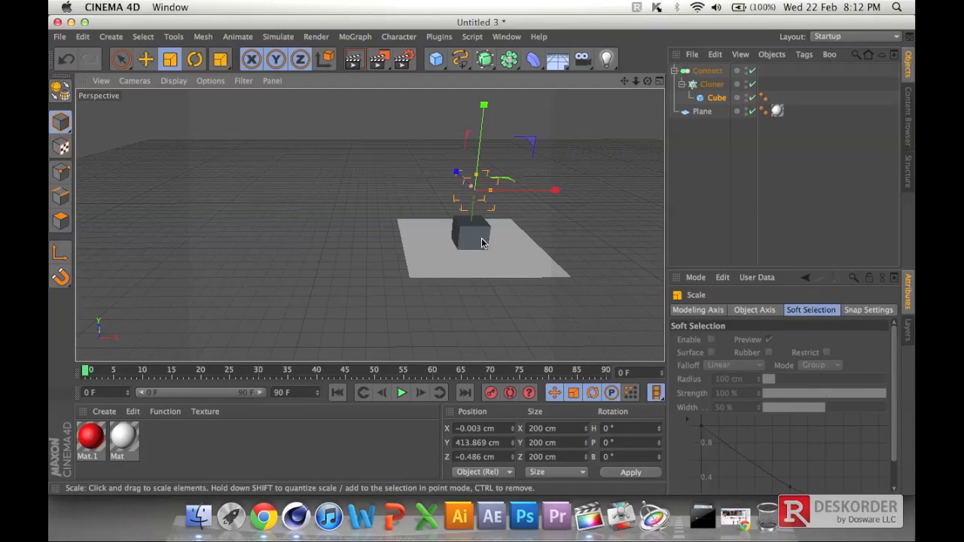
scroll(480, 256, "up", 10)
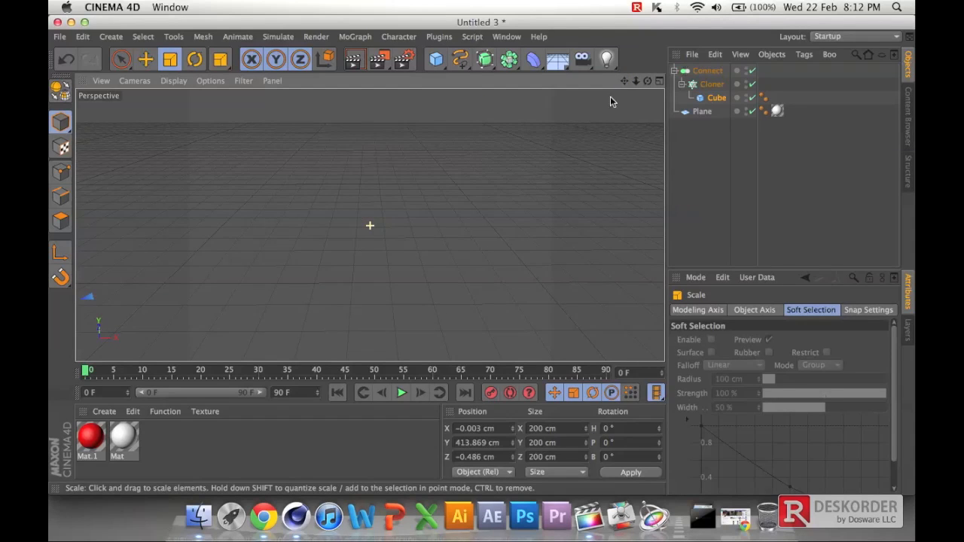
scroll(482, 253, "down", 5)
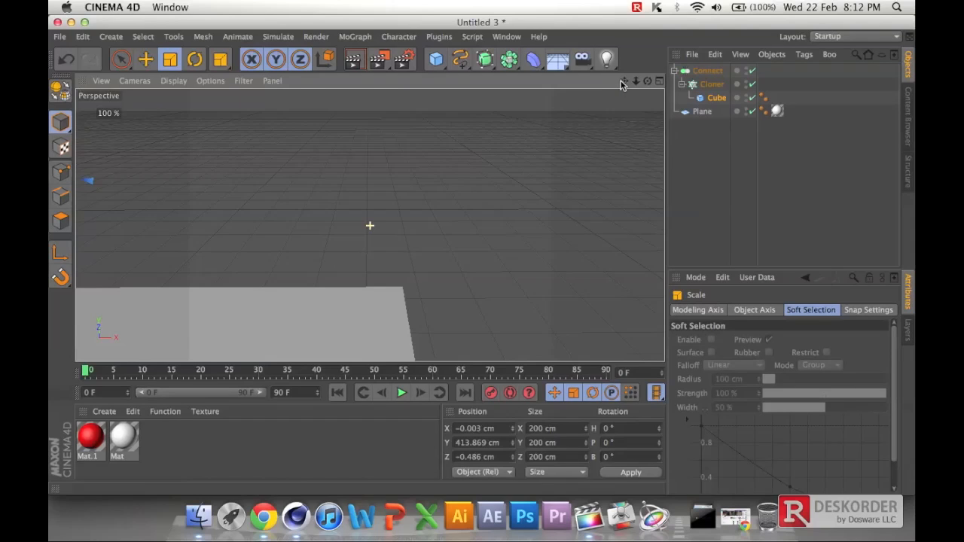
scroll(492, 252, "down", 5)
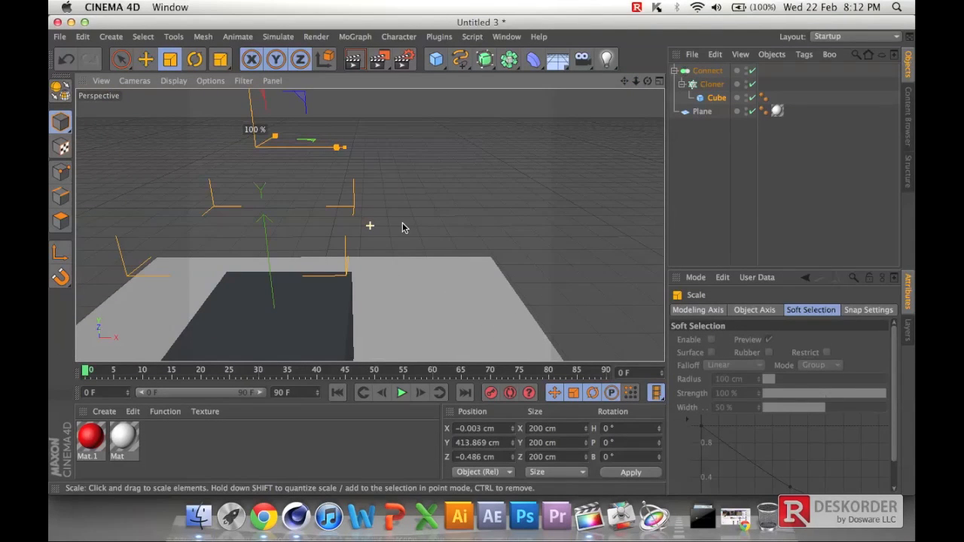
scroll(482, 256, "down", 3)
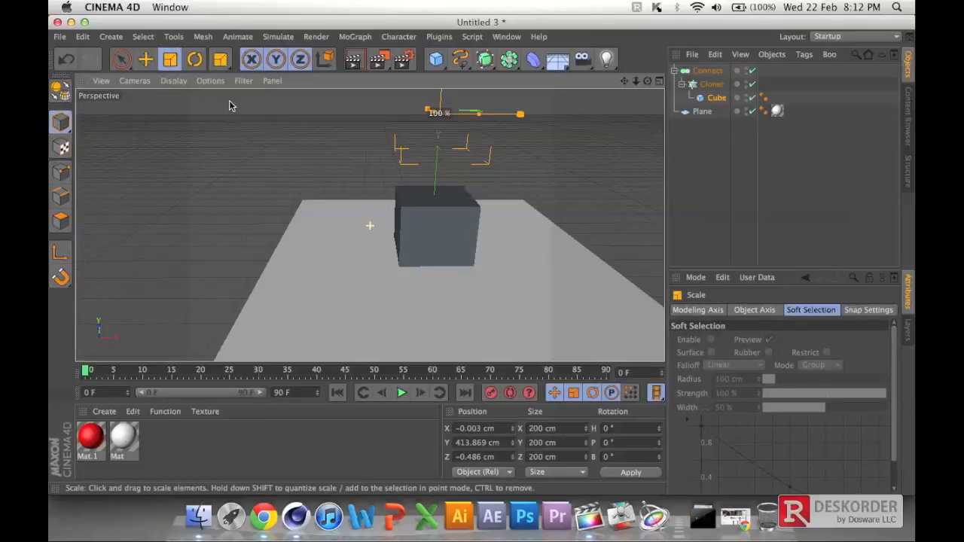
left_click_drag(593, 131, 484, 211)
left_click_drag(521, 183, 497, 192)
left_click_drag(624, 80, 481, 254)
Raise the Cloner above the plane to a Y position of about 235 cm and preview the animation briefly.
left_click(711, 85)
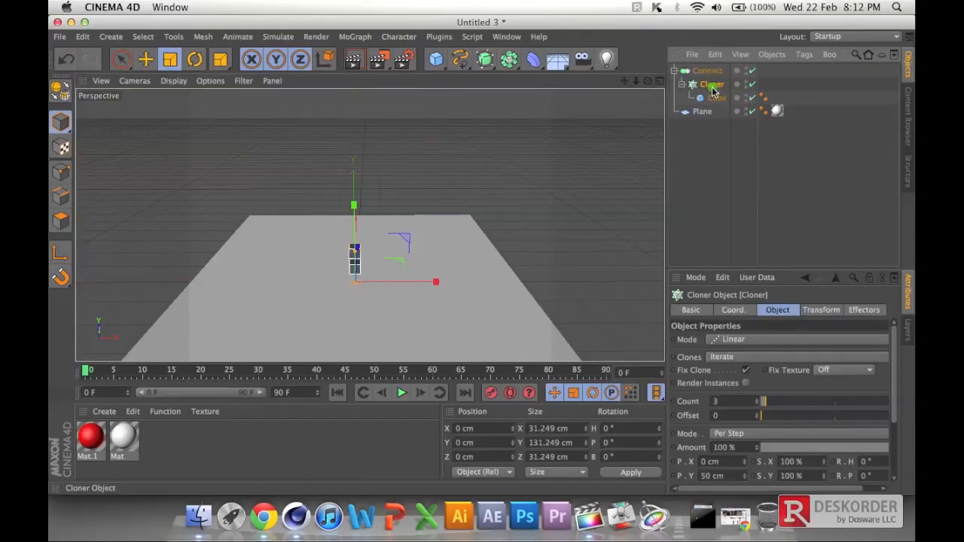
key("e")
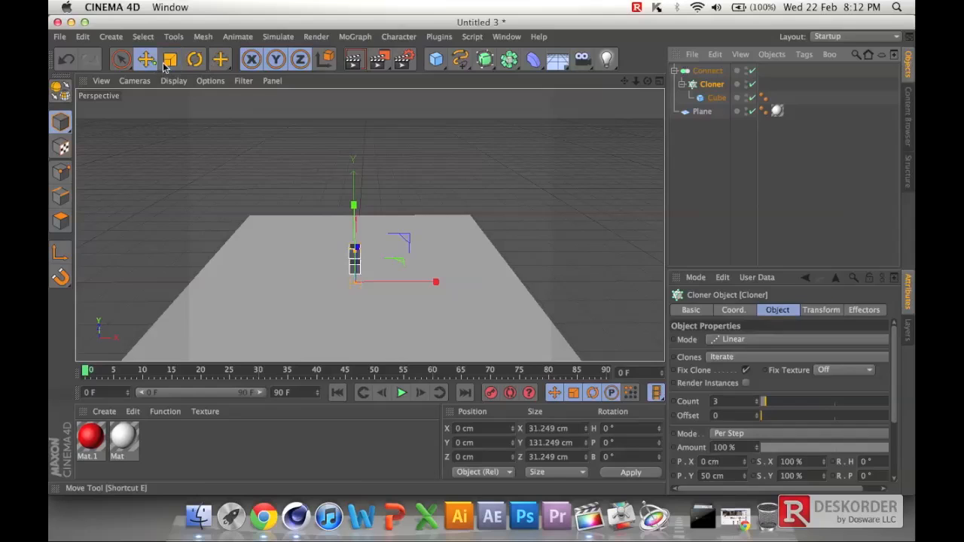
left_click_drag(354, 211, 352, 94)
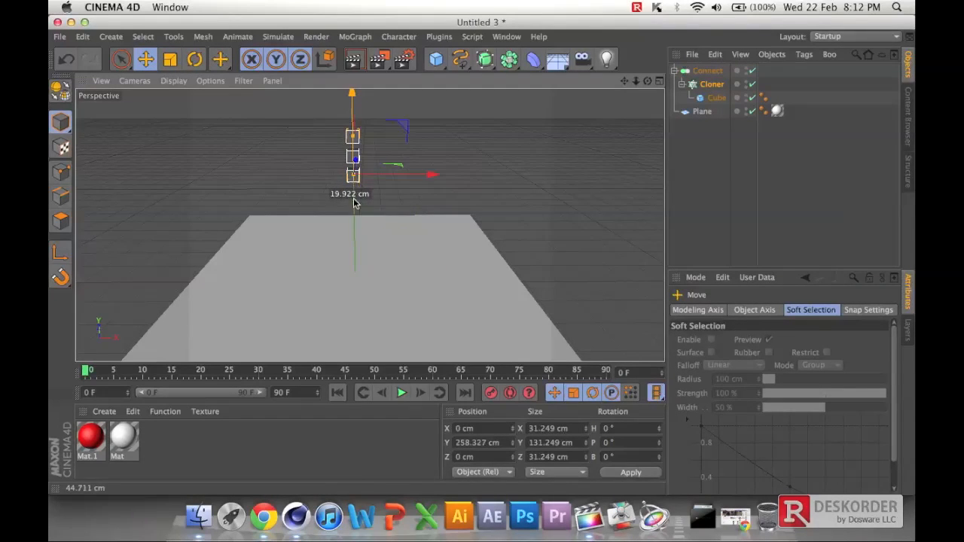
left_click(401, 392)
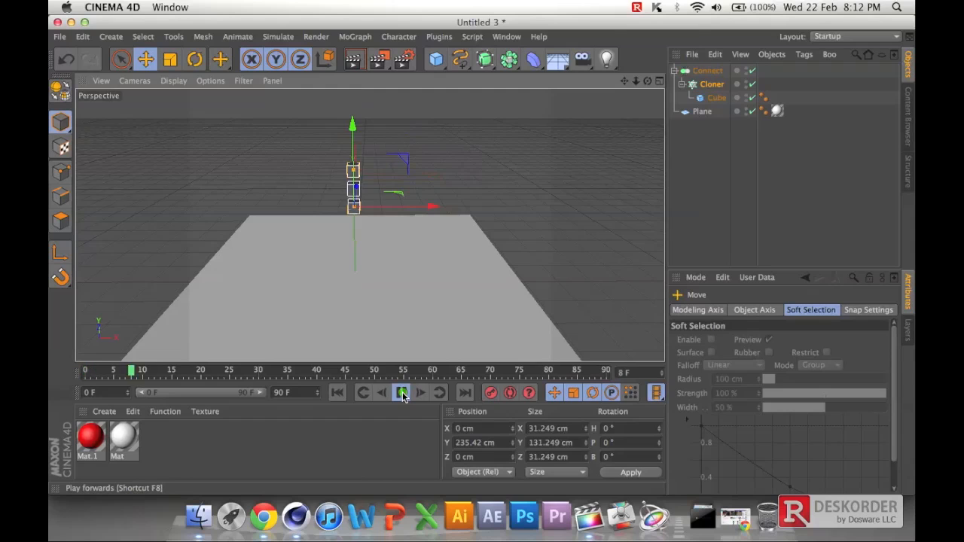
left_click(337, 393)
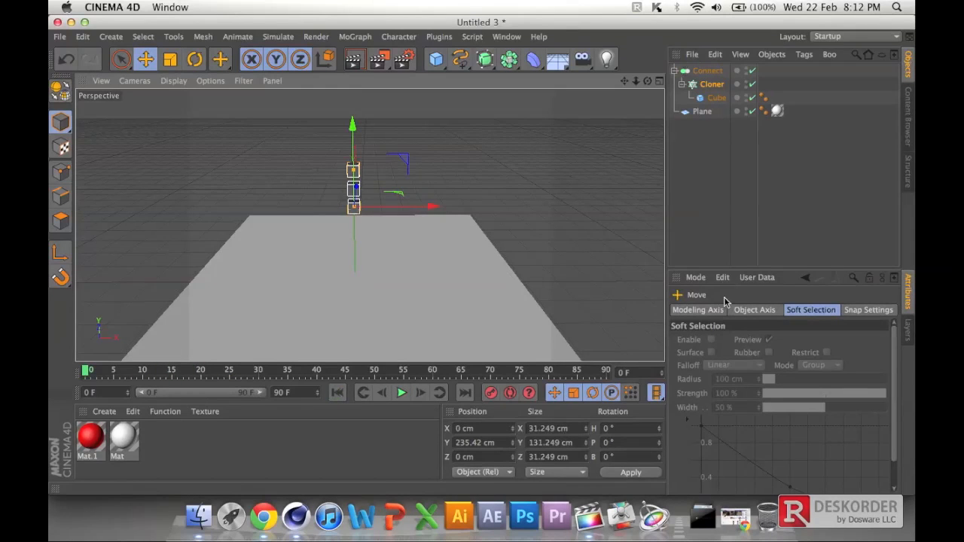
Switch the Cloner's mode to Grid Array and set its count to 6 × 6 × 6.
left_click(697, 309)
left_click(755, 309)
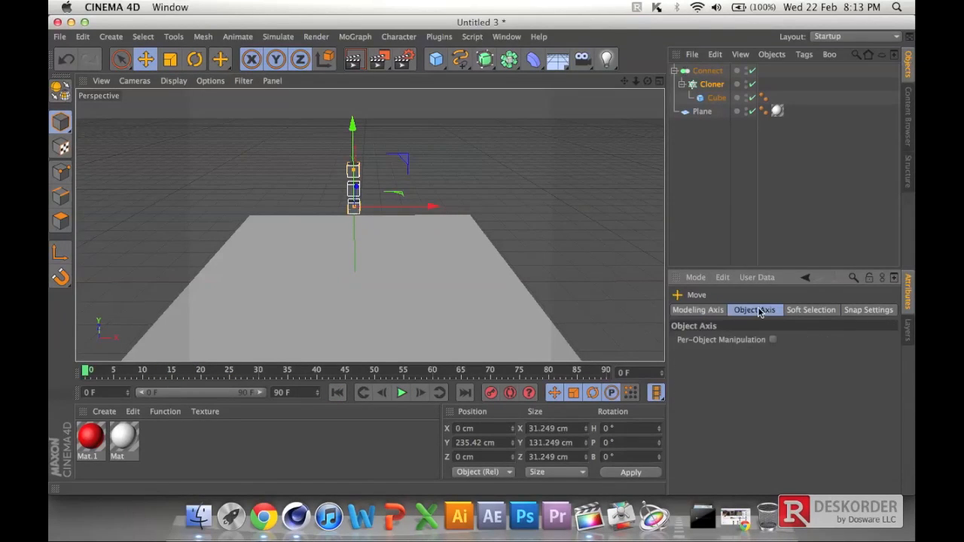
left_click(711, 83)
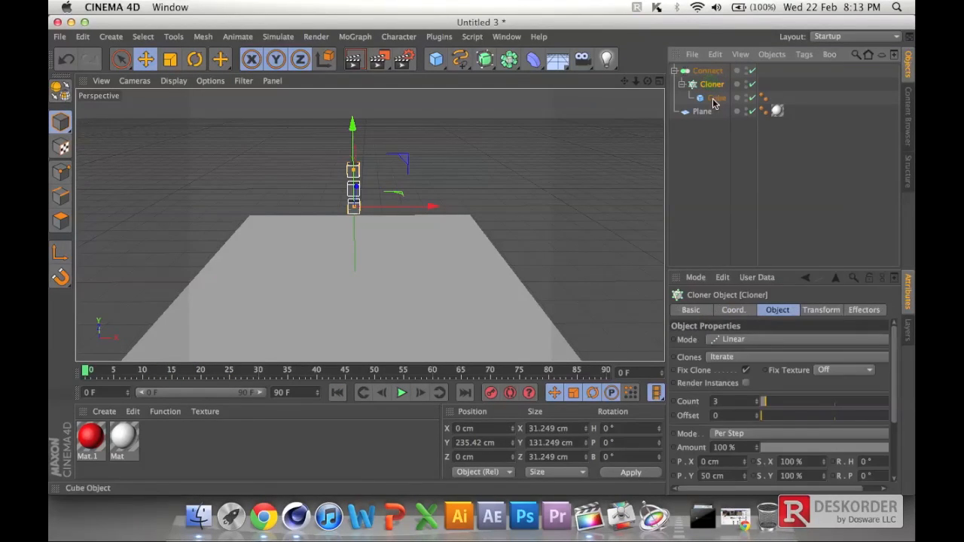
left_click(758, 339)
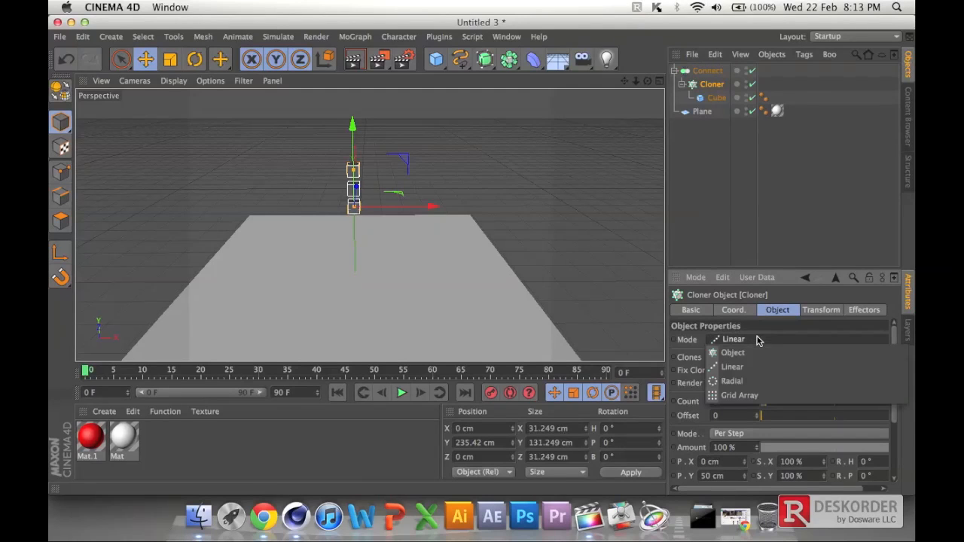
left_click(741, 395)
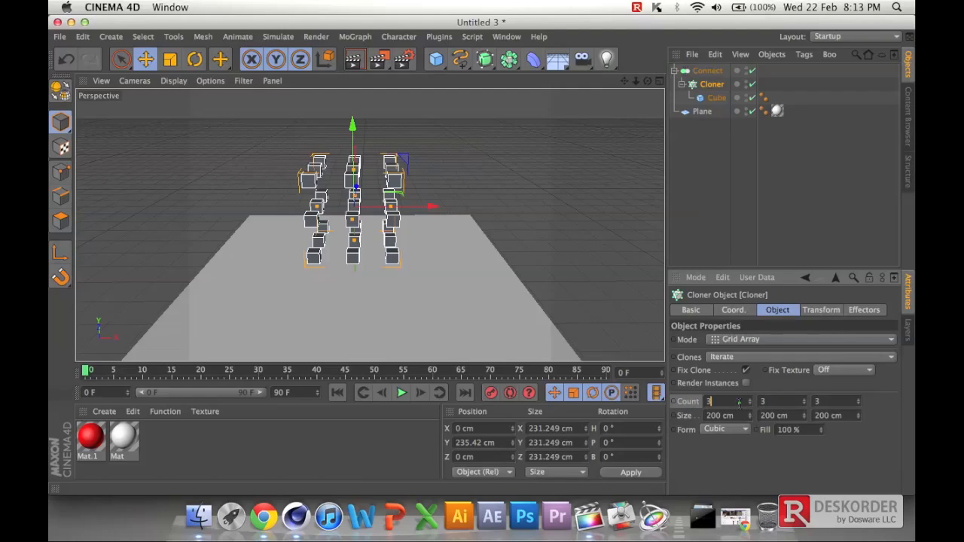
type("6")
key("Tab")
type("6")
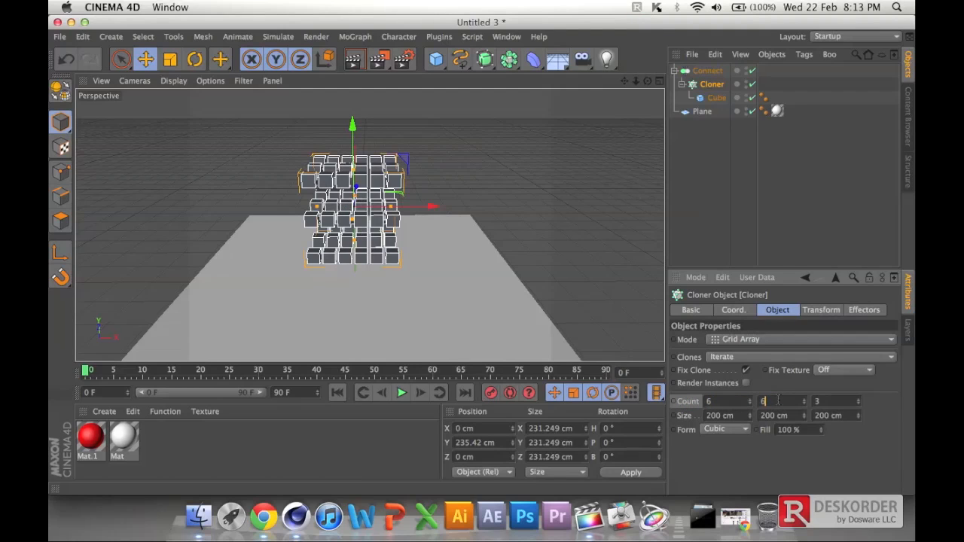
type("6")
key("Return")
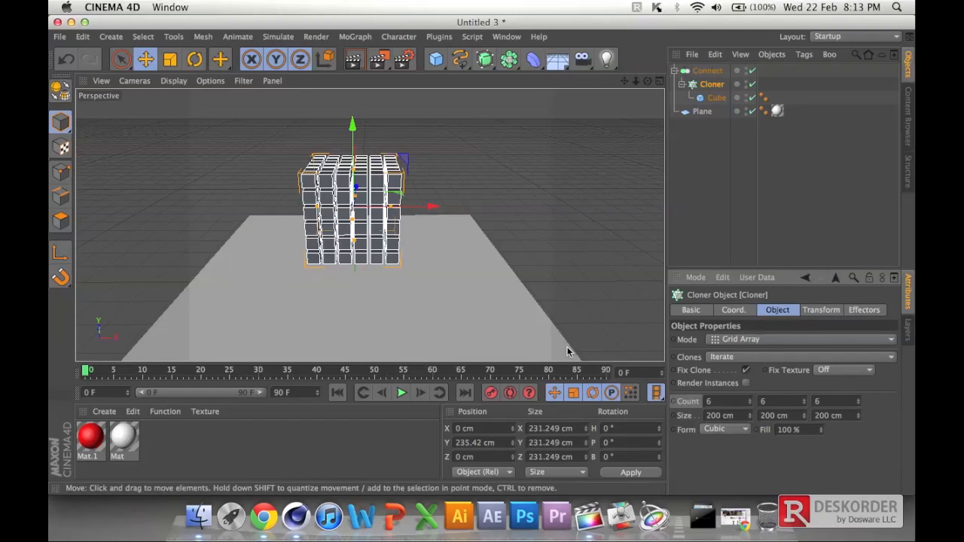
Apply the red Mat.1 material to the Connect object's cubes, play the animation and return to frame 0.
left_click_drag(88, 439, 345, 226)
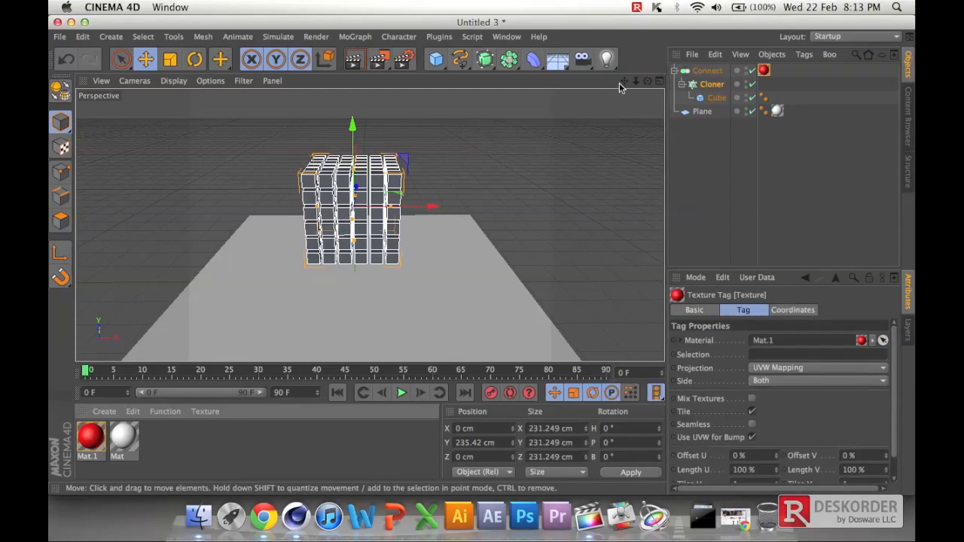
mouse_move(646, 81)
left_mouse_down()
mouse_move(472, 255)
mouse_move(482, 258)
left_mouse_up()
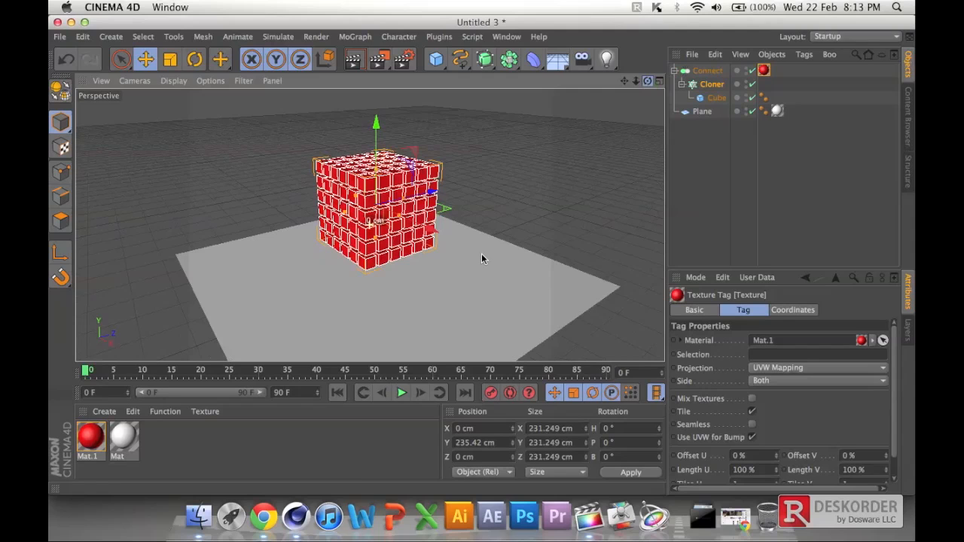
left_click(401, 393)
left_click(400, 393)
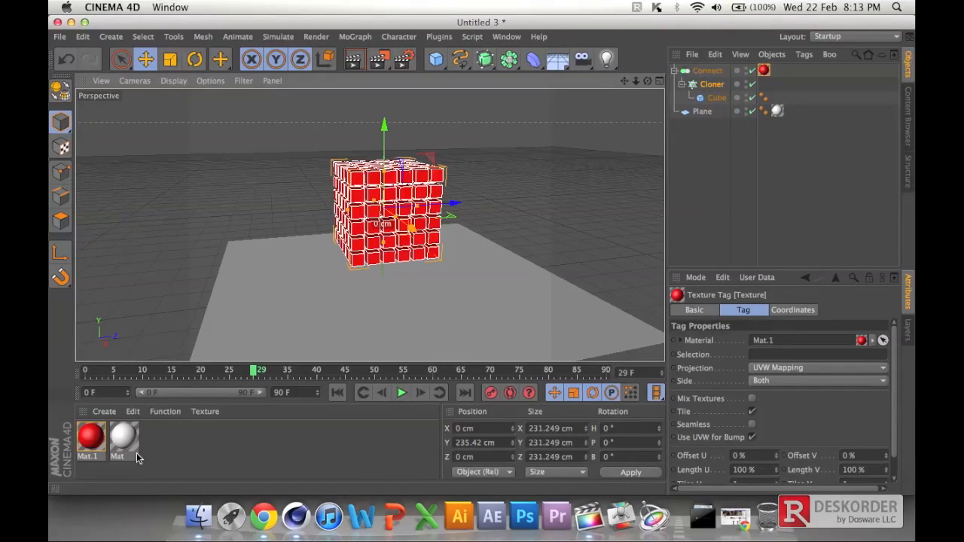
left_click_drag(229, 370, 85, 371)
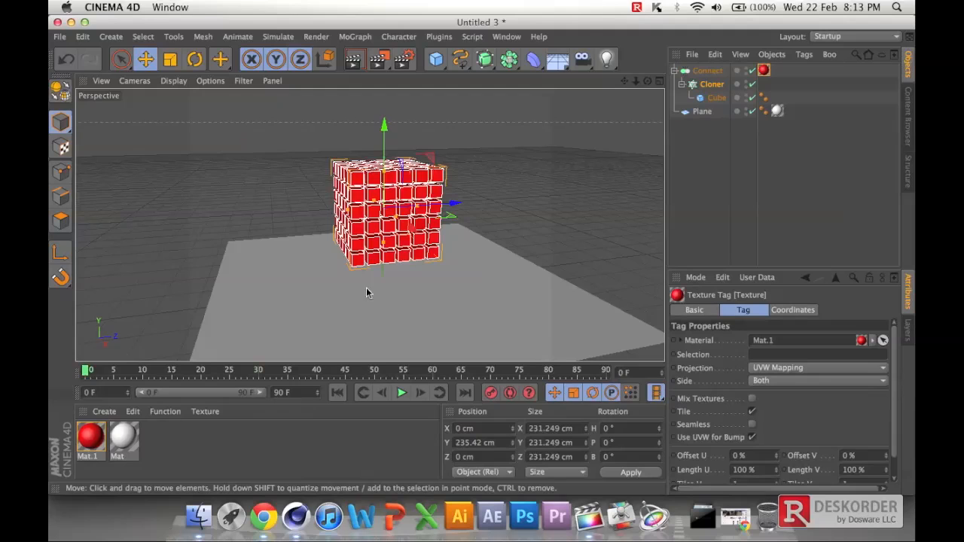
Add a Collider Body simulation tag to the Plane.
left_click(715, 98)
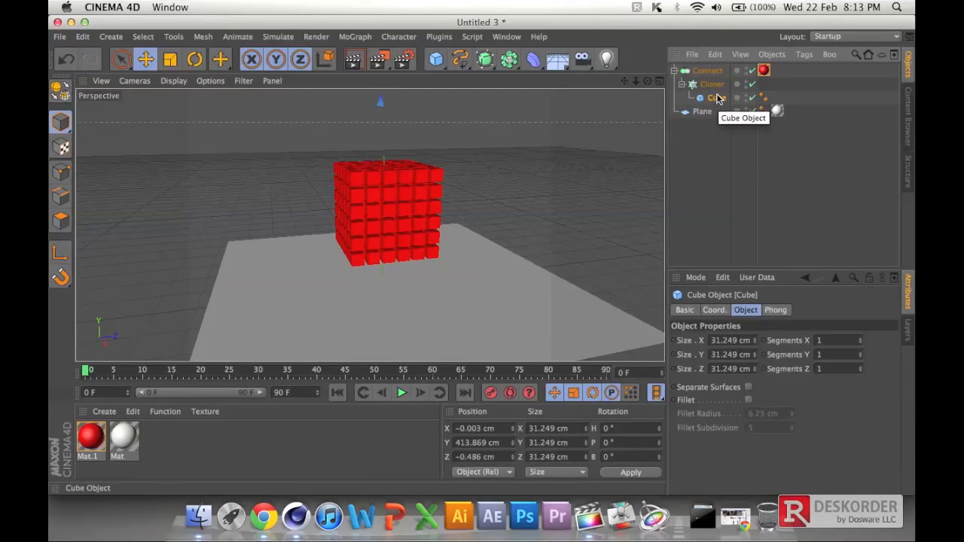
left_click(704, 111)
right_click(712, 113)
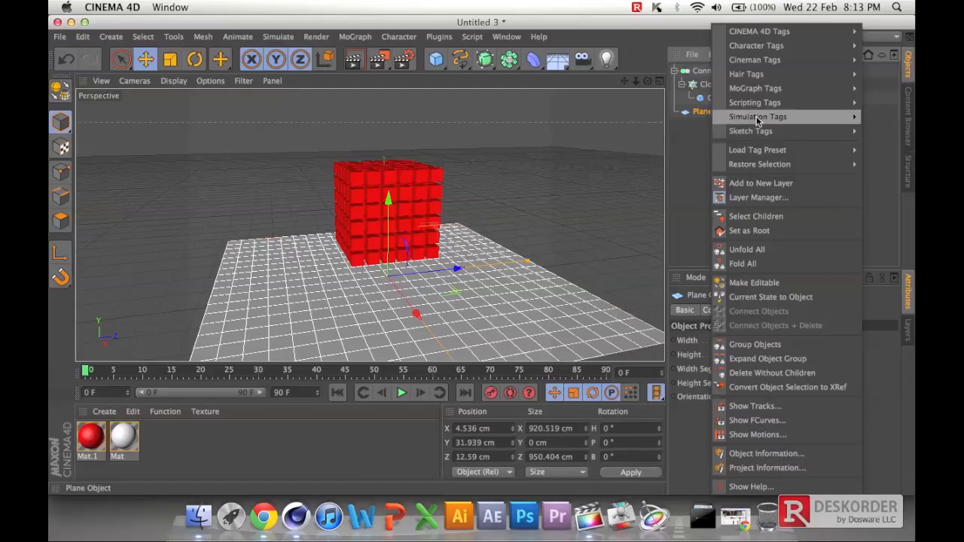
mouse_move(756, 120)
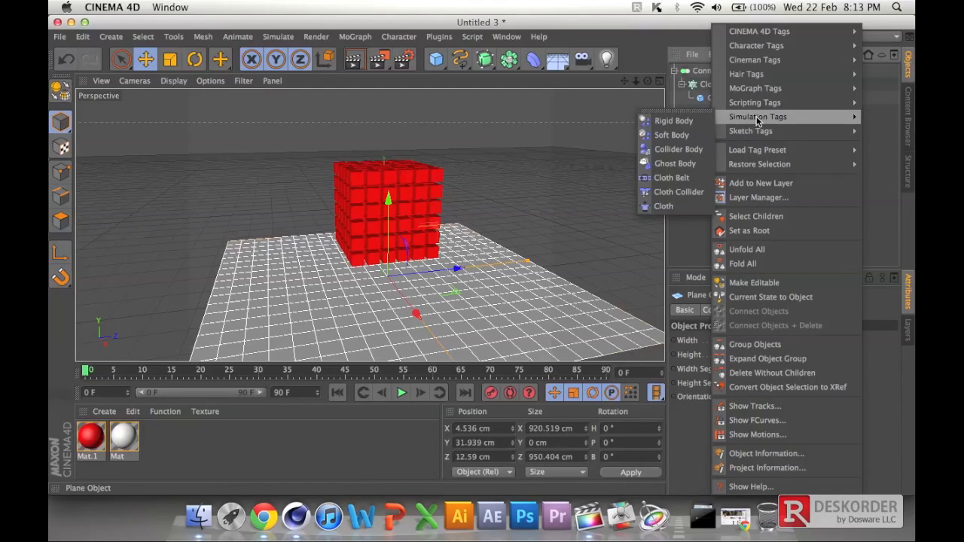
left_click(679, 150)
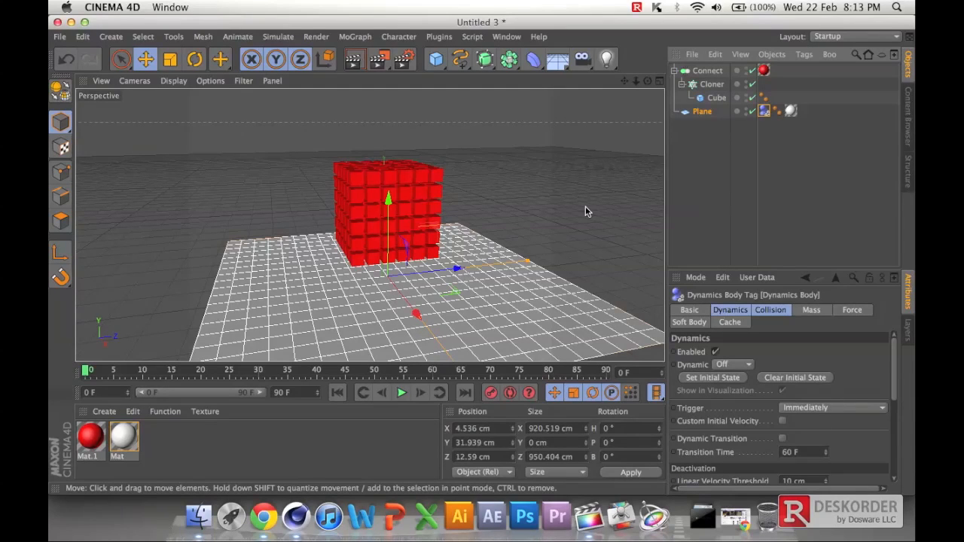
Add a Rigid Body simulation tag to the Cube inside the Cloner.
left_click(718, 99)
right_click(718, 99)
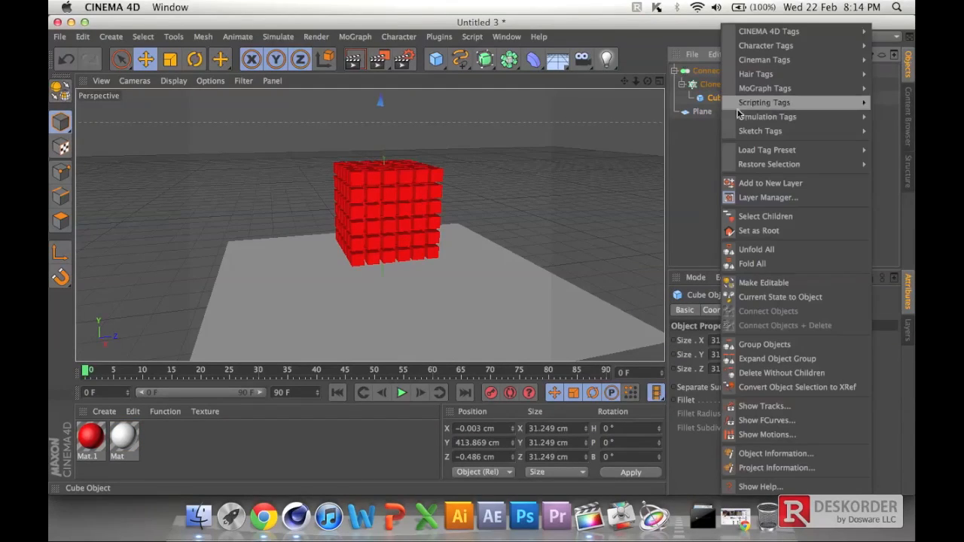
mouse_move(742, 118)
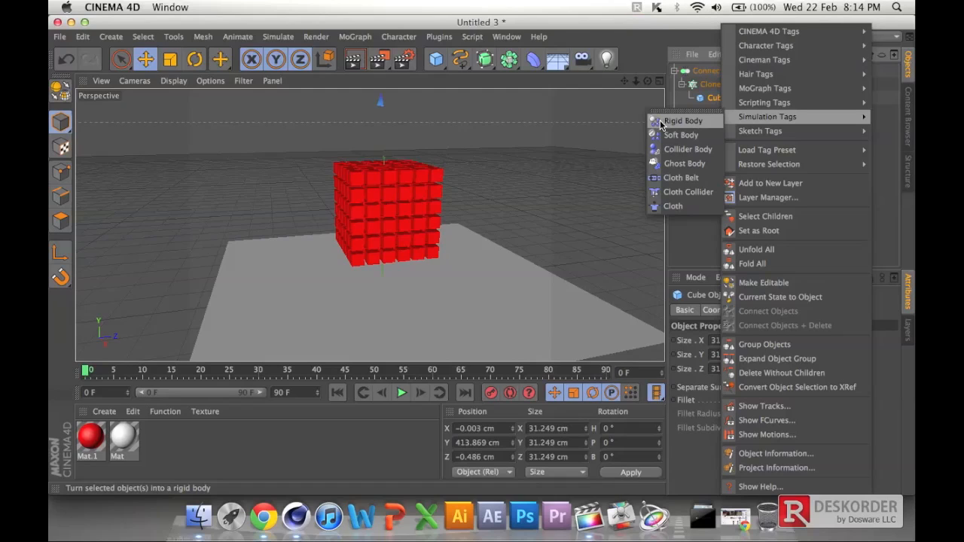
left_click(660, 125)
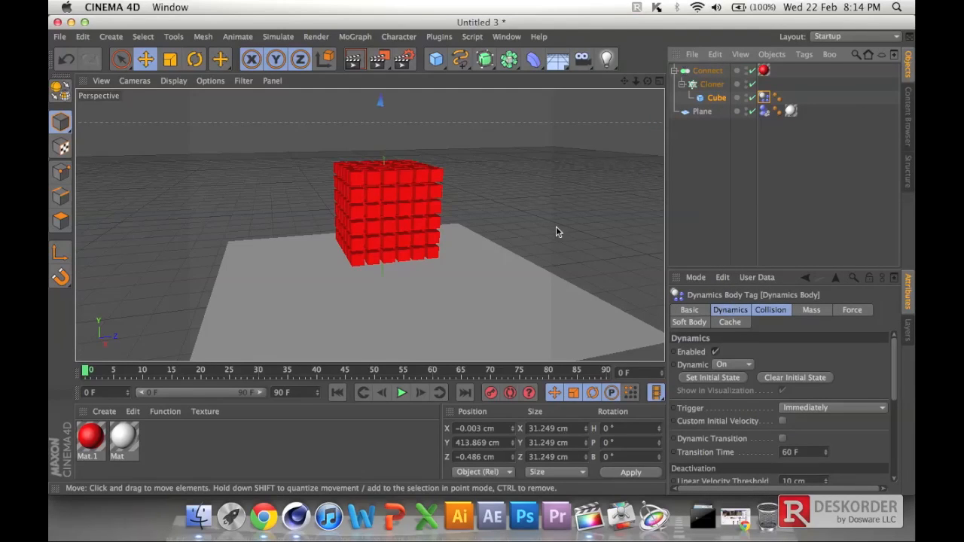
Play the physics simulation of the 6 × 6 × 6 cube grid to about frame 79, then return to frame 0.
left_click(401, 393)
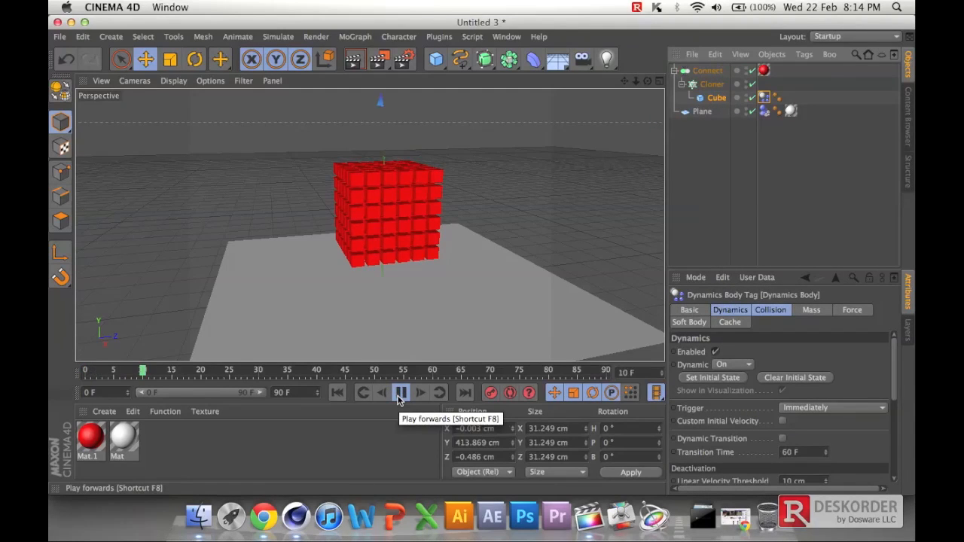
left_click(400, 393)
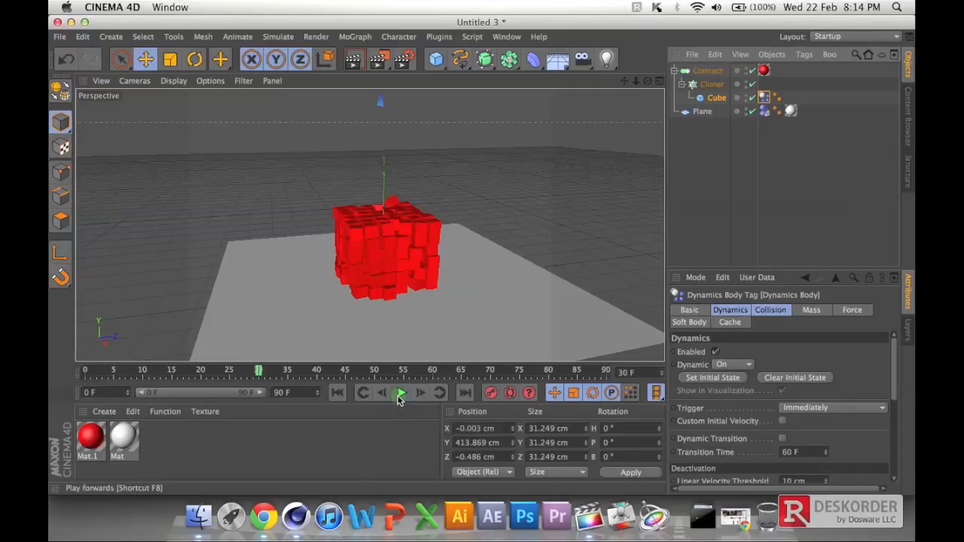
left_click(399, 394)
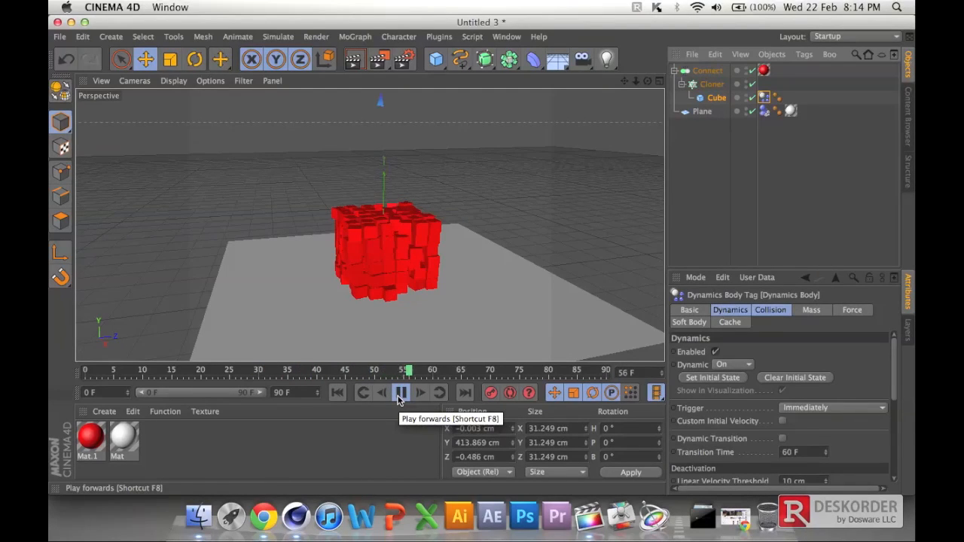
left_click(400, 395)
left_click(436, 372)
left_click_drag(436, 371, 449, 372)
left_click(400, 393)
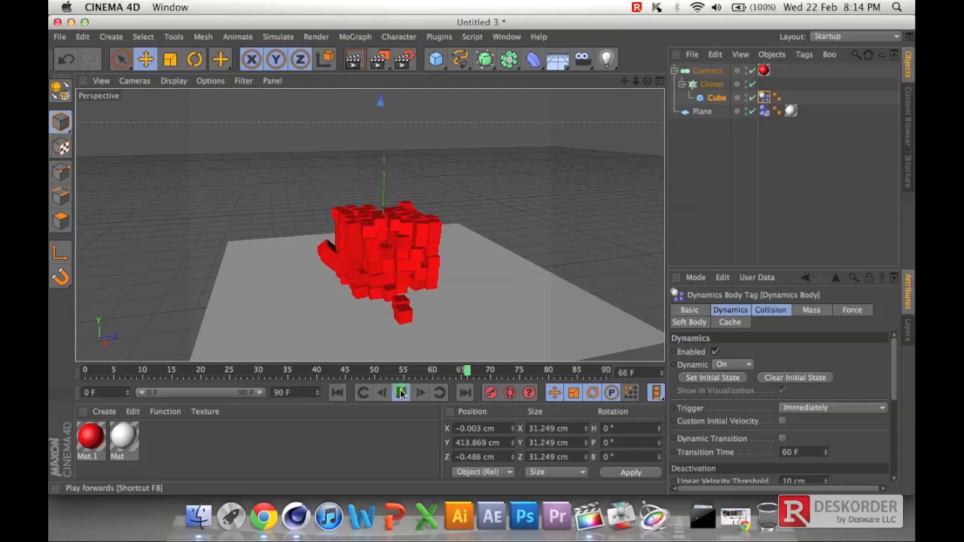
left_click(400, 393)
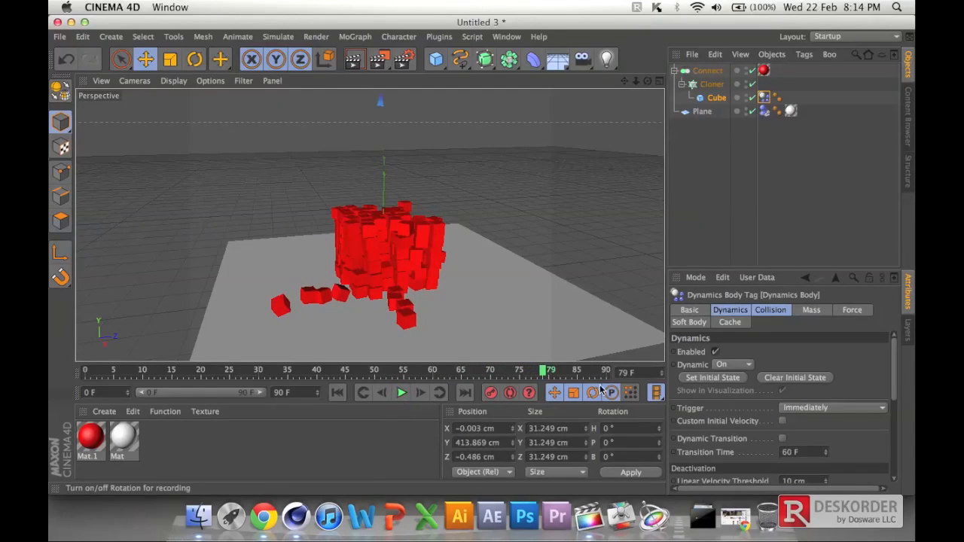
left_click_drag(507, 373, 85, 371)
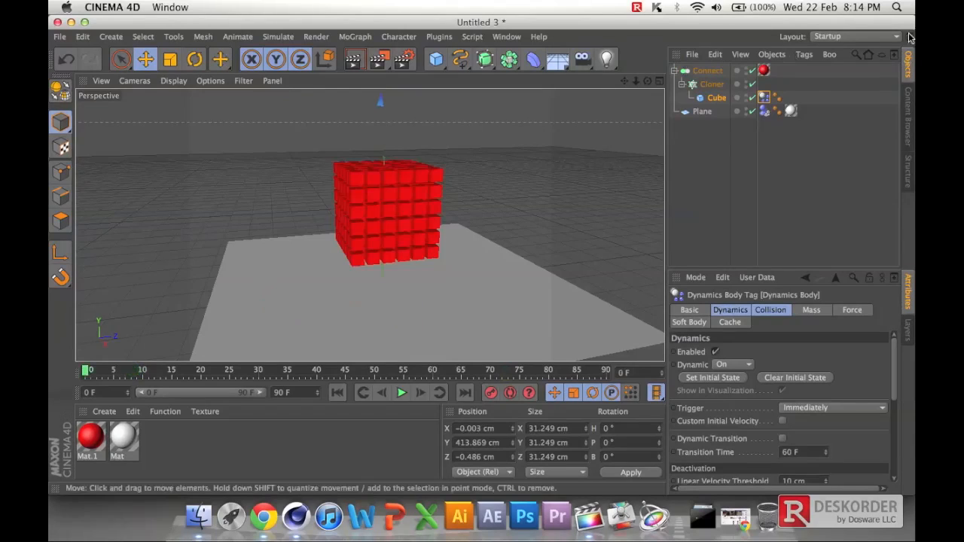
Reduce the Cloner's grid count to 3 × 3 × 3.
left_click(711, 83)
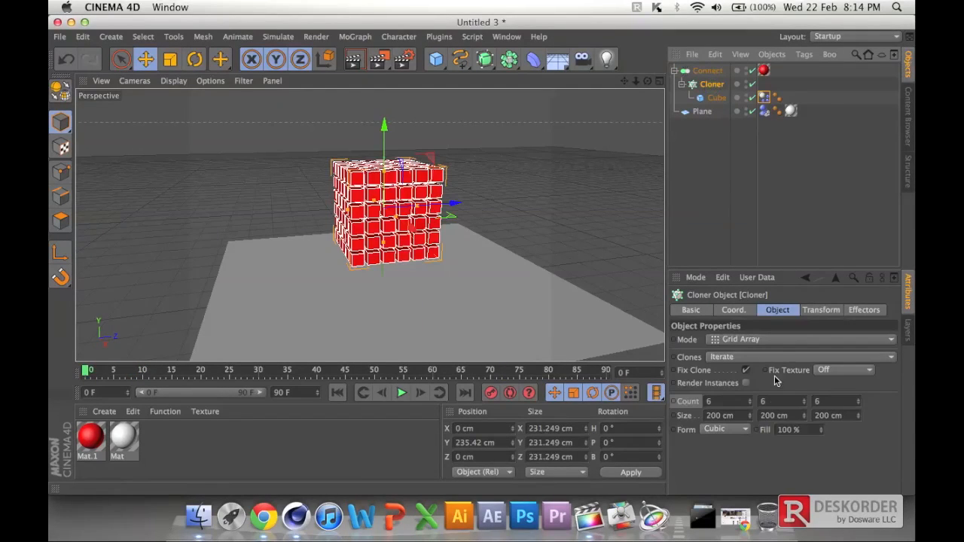
left_click(724, 401)
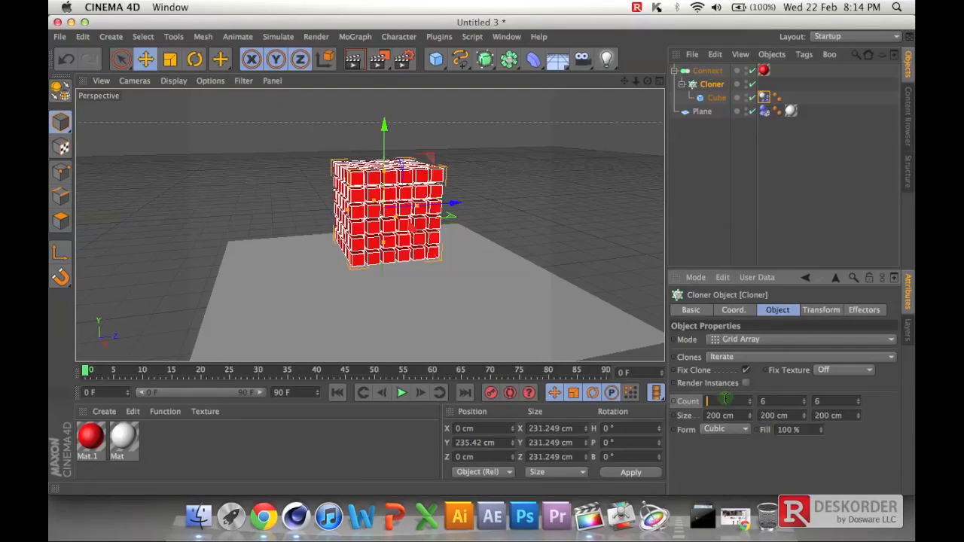
left_click(783, 400)
left_click(818, 402)
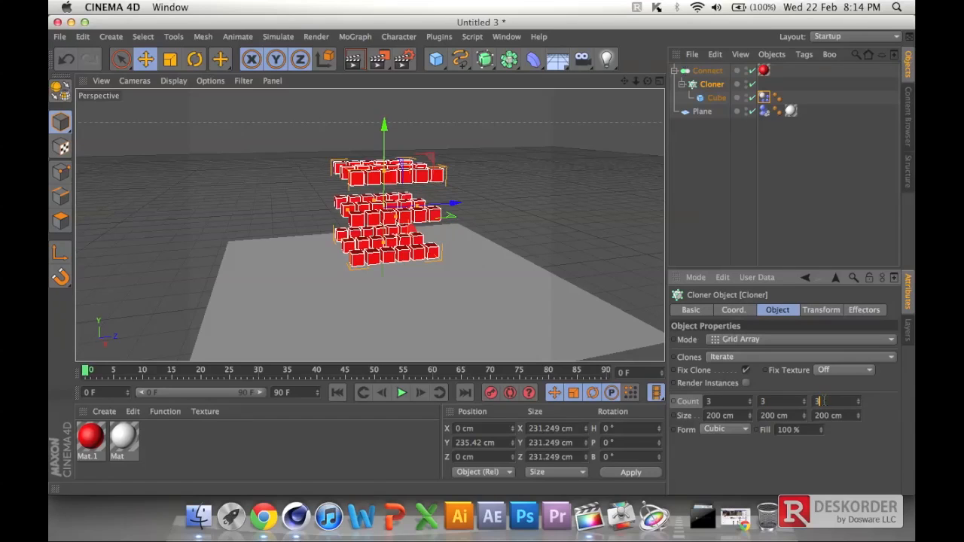
key("Return")
Play the simulation of the reduced cube grid falling onto the plane, and replay it from different frames.
left_click(400, 393)
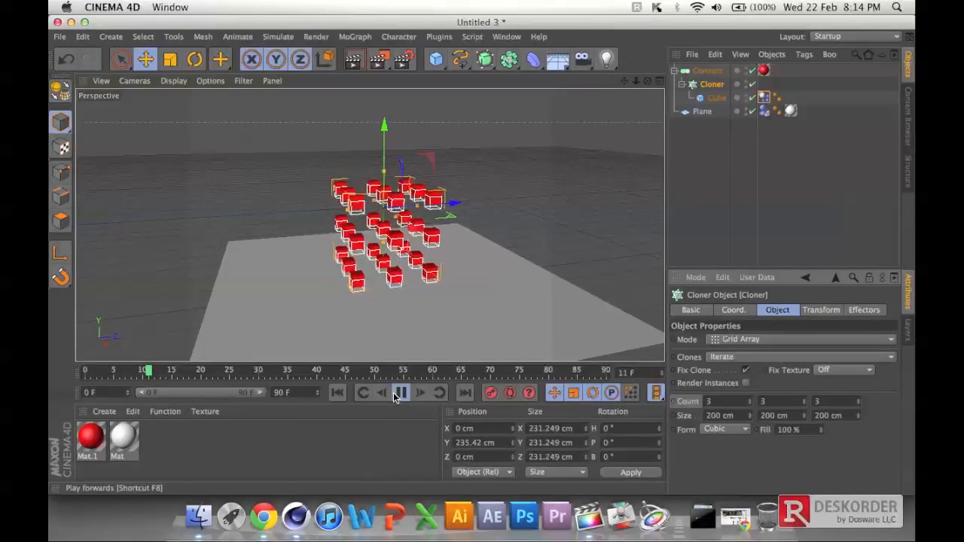
left_click(394, 397)
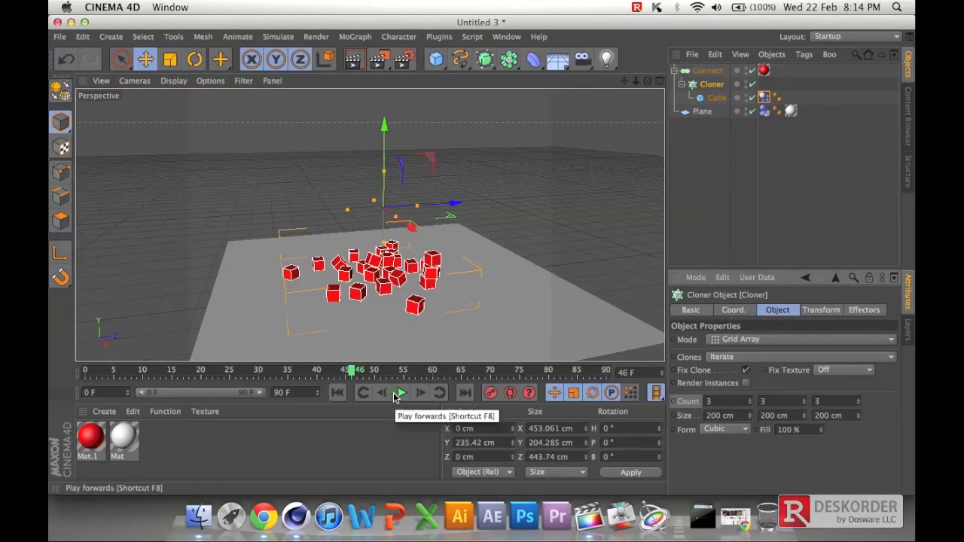
left_click_drag(327, 370, 299, 370)
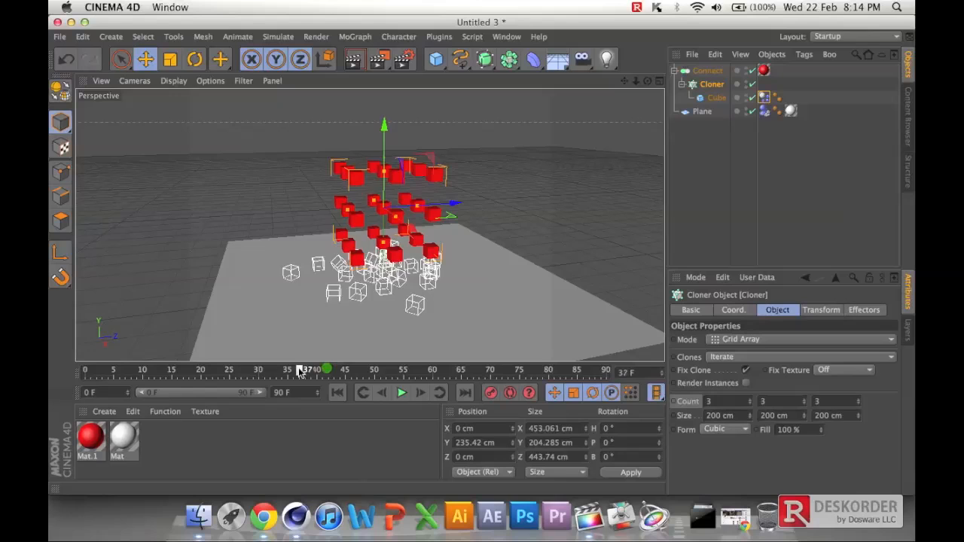
right_click(265, 515)
left_click(409, 443)
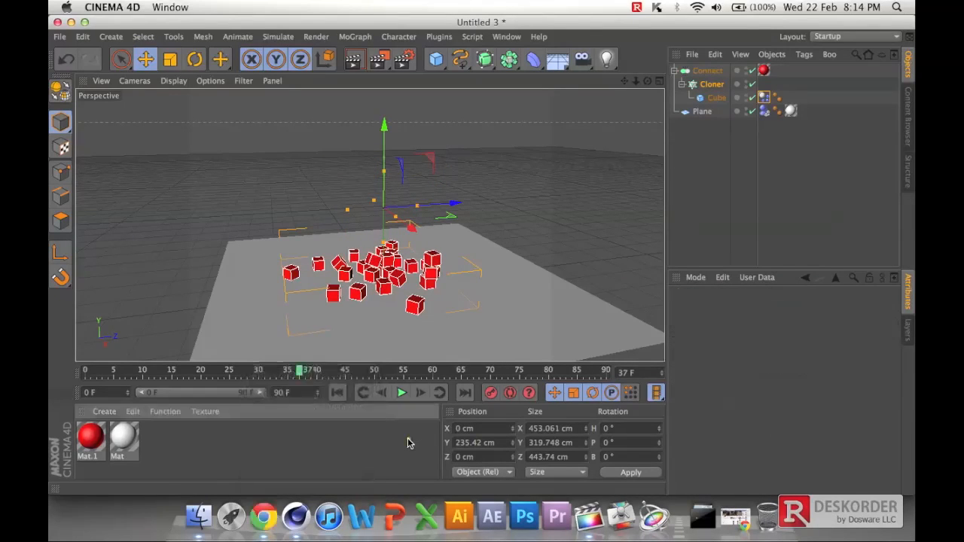
left_click(402, 393)
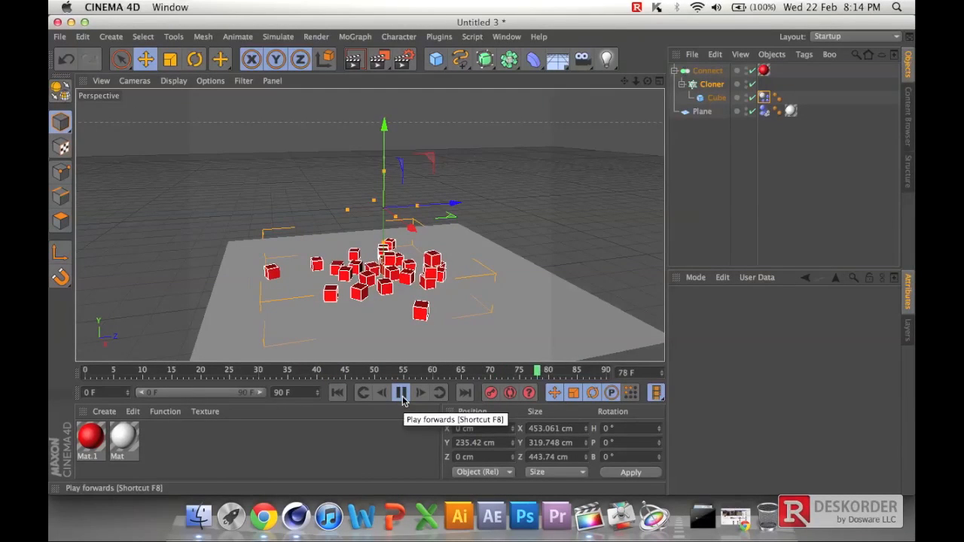
left_click(402, 392)
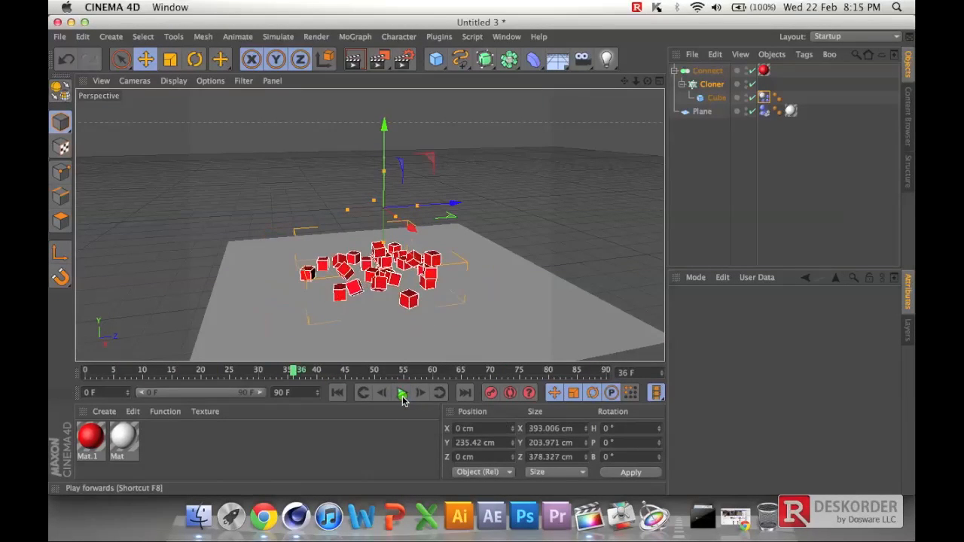
left_click(161, 373)
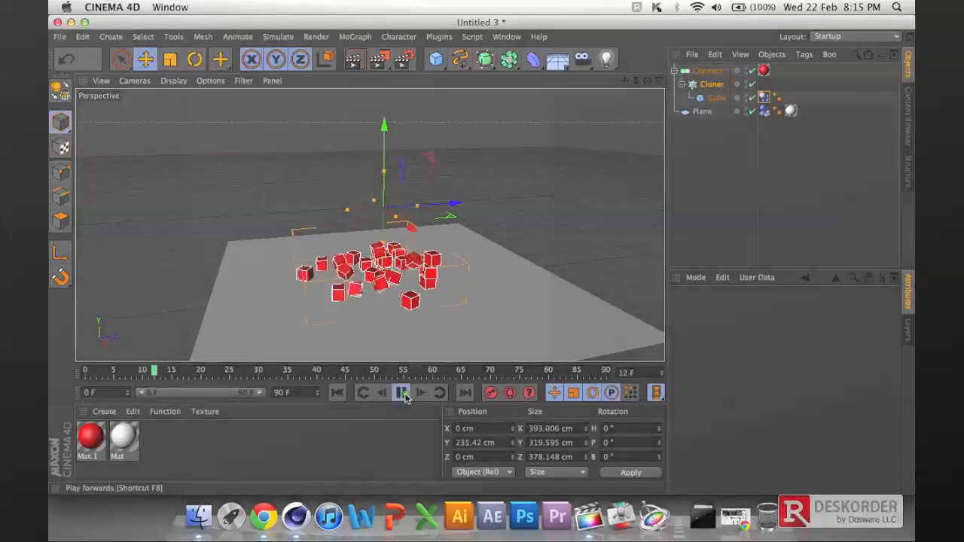
left_click(402, 392)
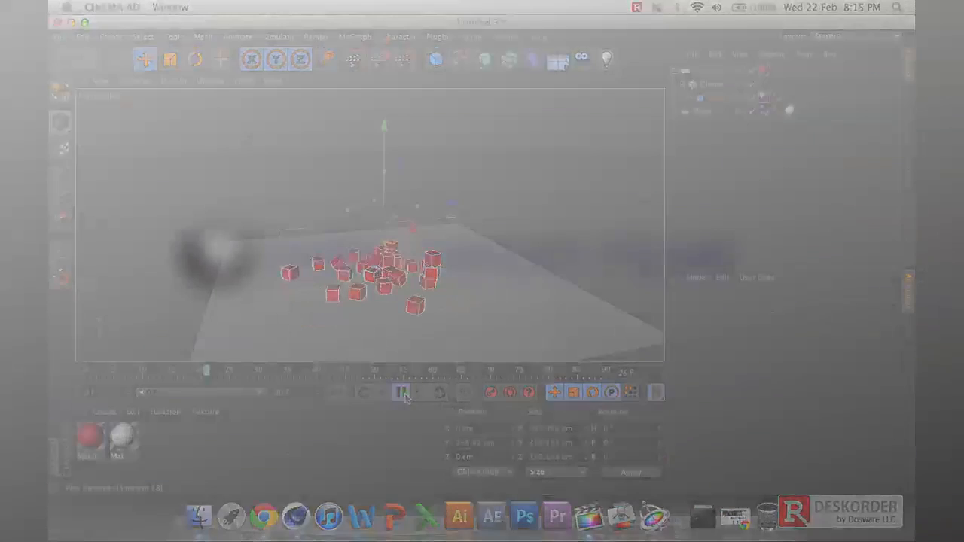